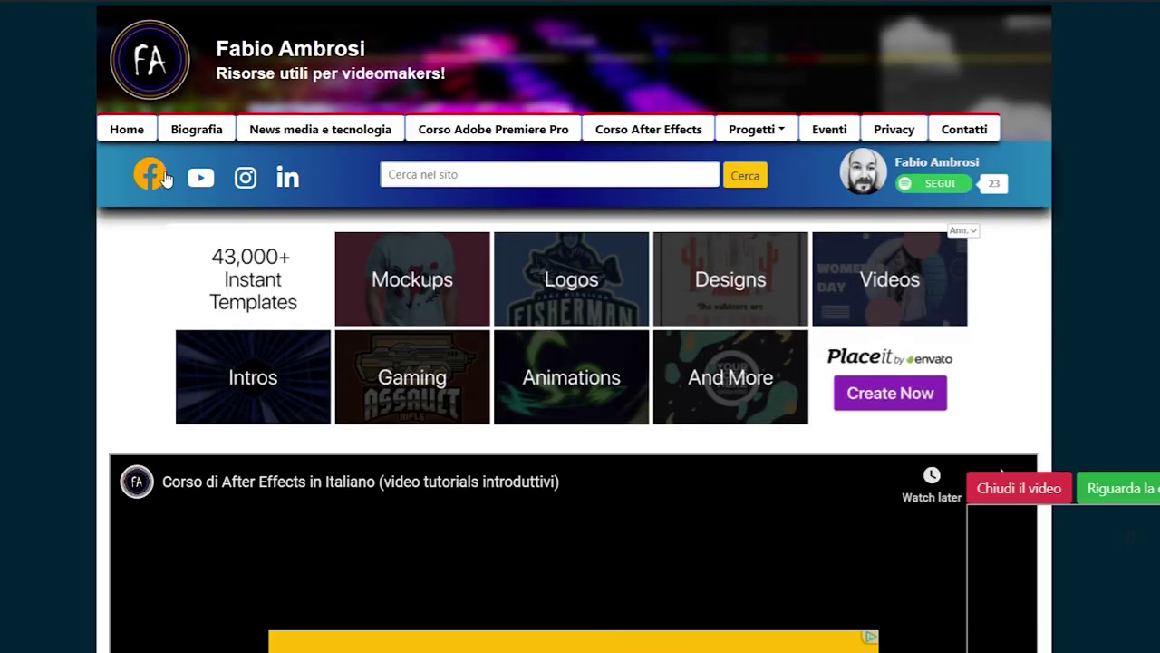
Scroll down the course page and select the first lessons of the Base module list
{"action": "scroll", "coordinate": [163, 169], "scroll_direction": "down", "scroll_amount": 5}
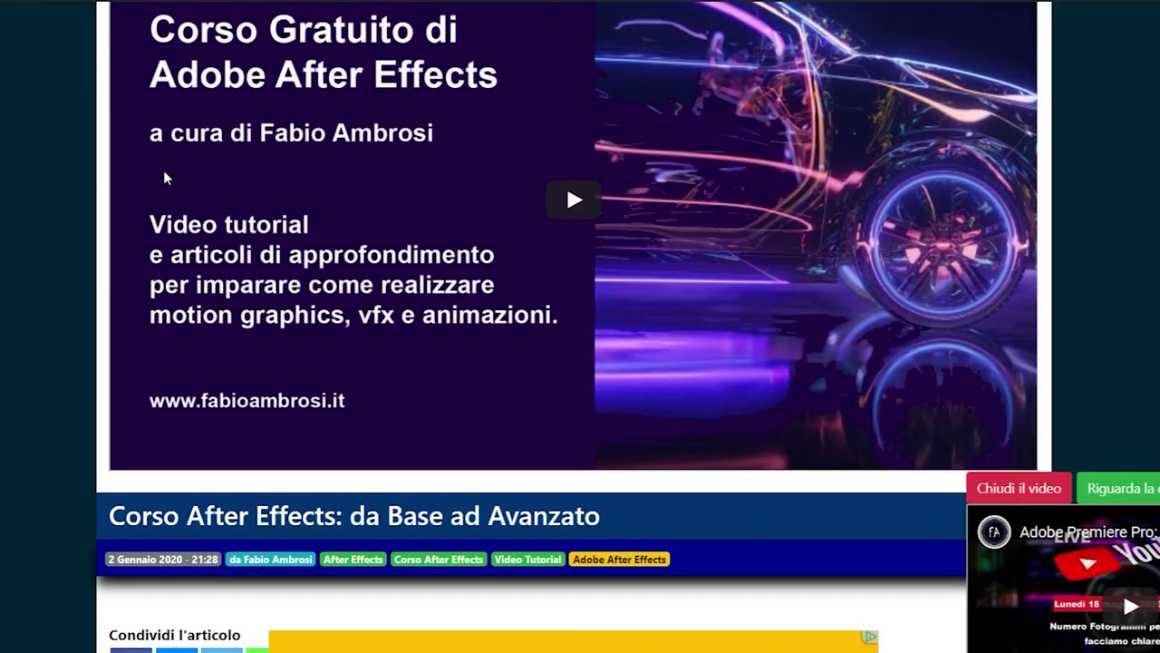
{"action": "scroll", "coordinate": [163, 170], "scroll_direction": "down", "scroll_amount": 5}
{"action": "scroll", "coordinate": [164, 171], "scroll_direction": "down", "scroll_amount": 5}
{"action": "scroll", "coordinate": [164, 172], "scroll_direction": "down", "scroll_amount": 5}
{"action": "scroll", "coordinate": [165, 177], "scroll_direction": "down", "scroll_amount": 5}
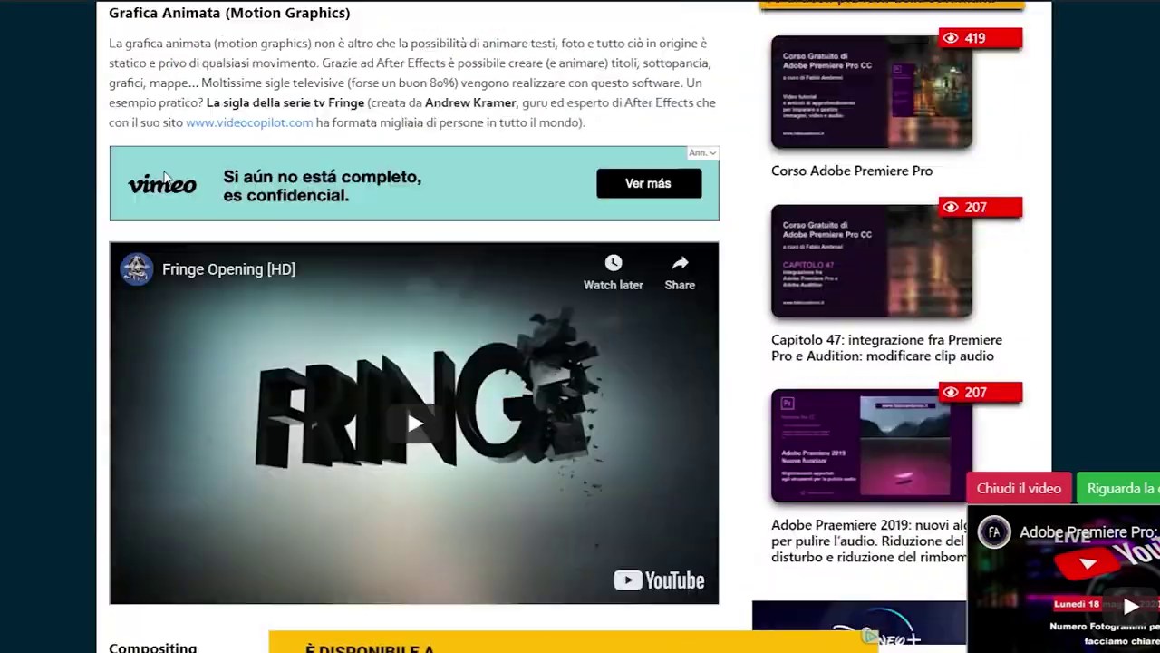
{"action": "scroll", "coordinate": [164, 171], "scroll_direction": "down", "scroll_amount": 5}
{"action": "scroll", "coordinate": [164, 171], "scroll_direction": "down", "scroll_amount": 5}
{"action": "scroll", "coordinate": [164, 172], "scroll_direction": "down", "scroll_amount": 5}
{"action": "scroll", "coordinate": [165, 172], "scroll_direction": "down", "scroll_amount": 2}
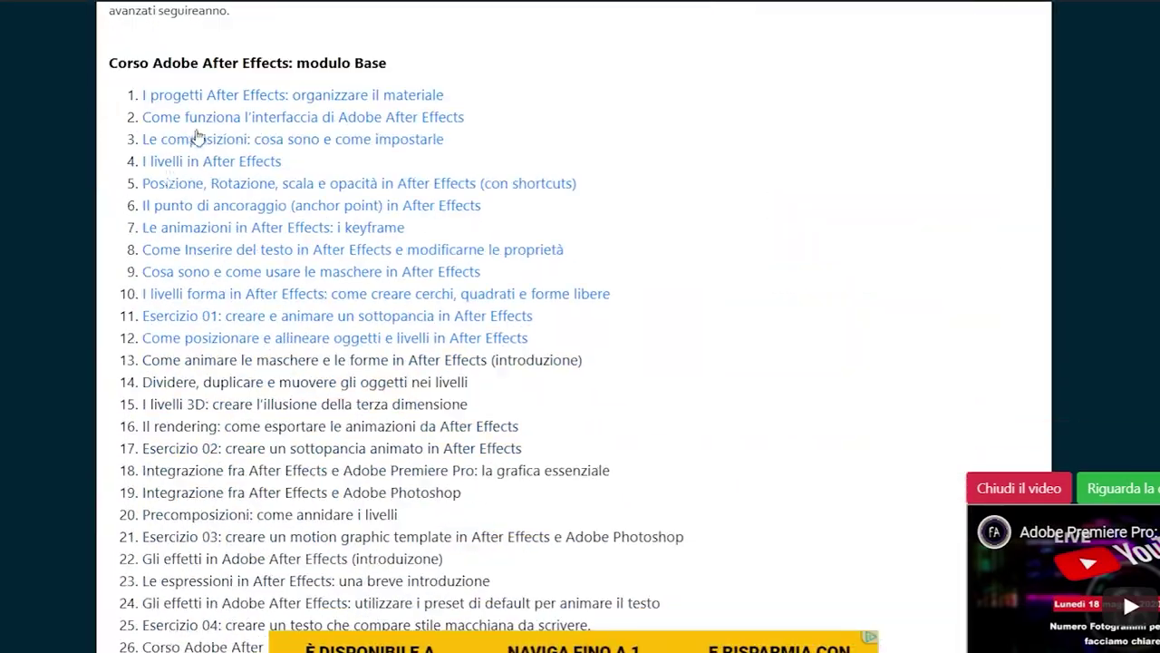
{"action": "mouse_move", "coordinate": [144, 94]}
{"action": "left_mouse_down"}
{"action": "mouse_move", "coordinate": [451, 359]}
{"action": "mouse_move", "coordinate": [782, 607]}
{"action": "left_mouse_up"}
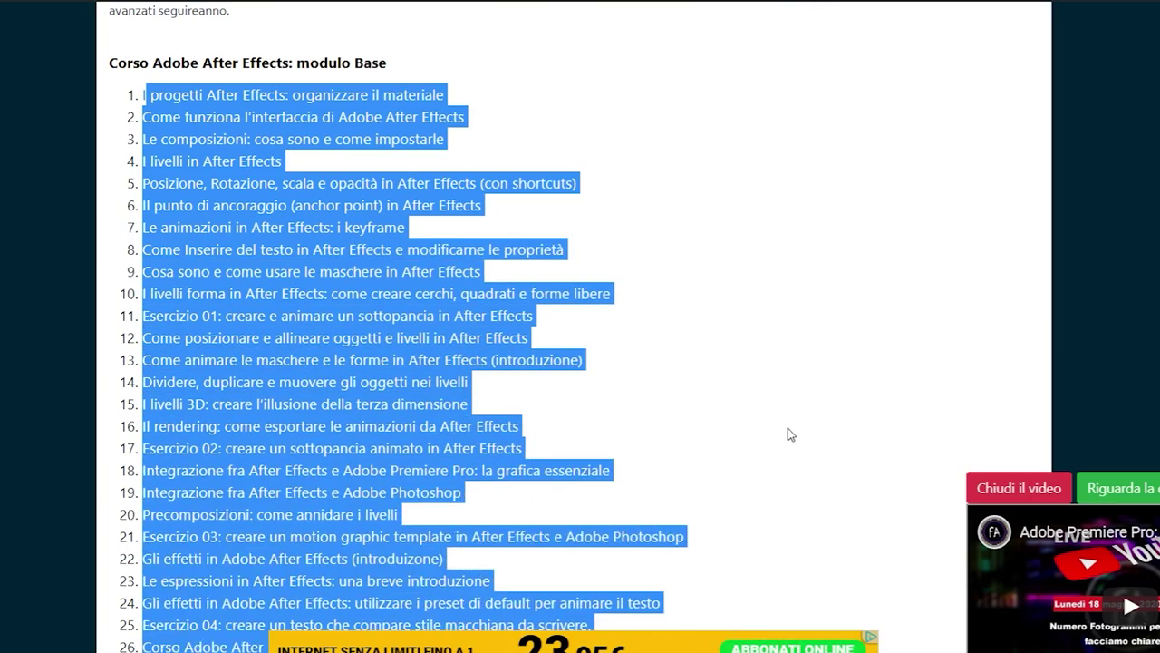
Scroll back up, go to the author's YouTube channel and highlight the page name
{"action": "scroll", "coordinate": [722, 245], "scroll_direction": "up", "scroll_amount": 2}
{"action": "scroll", "coordinate": [723, 245], "scroll_direction": "up", "scroll_amount": 10}
{"action": "scroll", "coordinate": [670, 83], "scroll_direction": "up", "scroll_amount": 10}
{"action": "scroll", "coordinate": [671, 84], "scroll_direction": "up", "scroll_amount": 5}
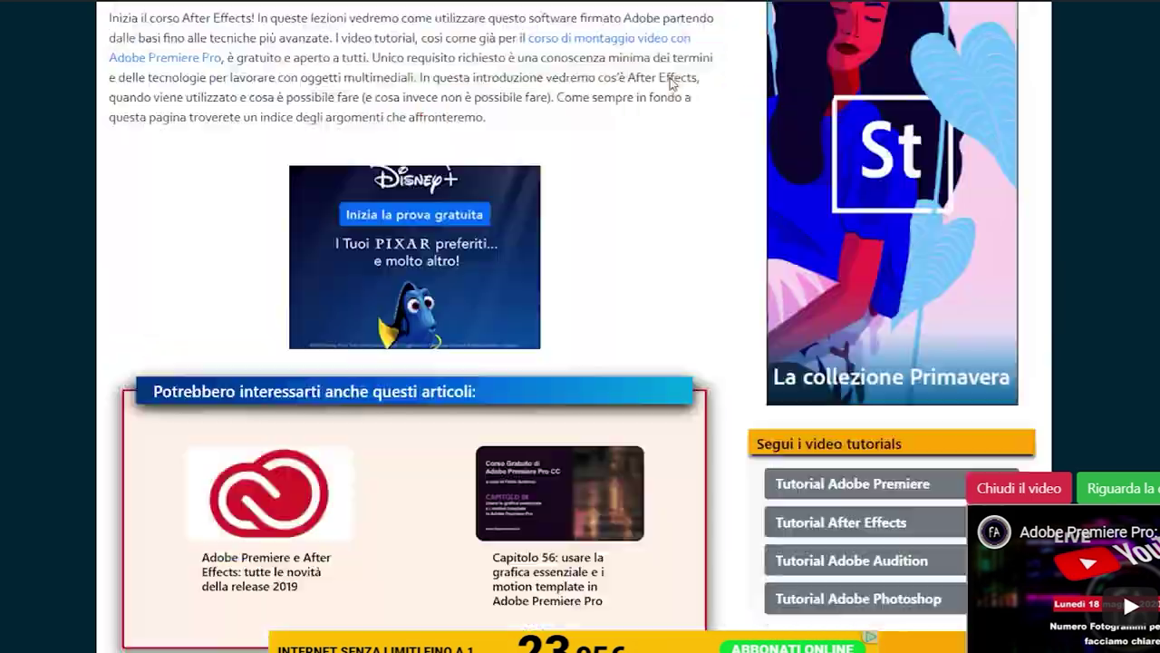
{"action": "scroll", "coordinate": [671, 84], "scroll_direction": "up", "scroll_amount": 10}
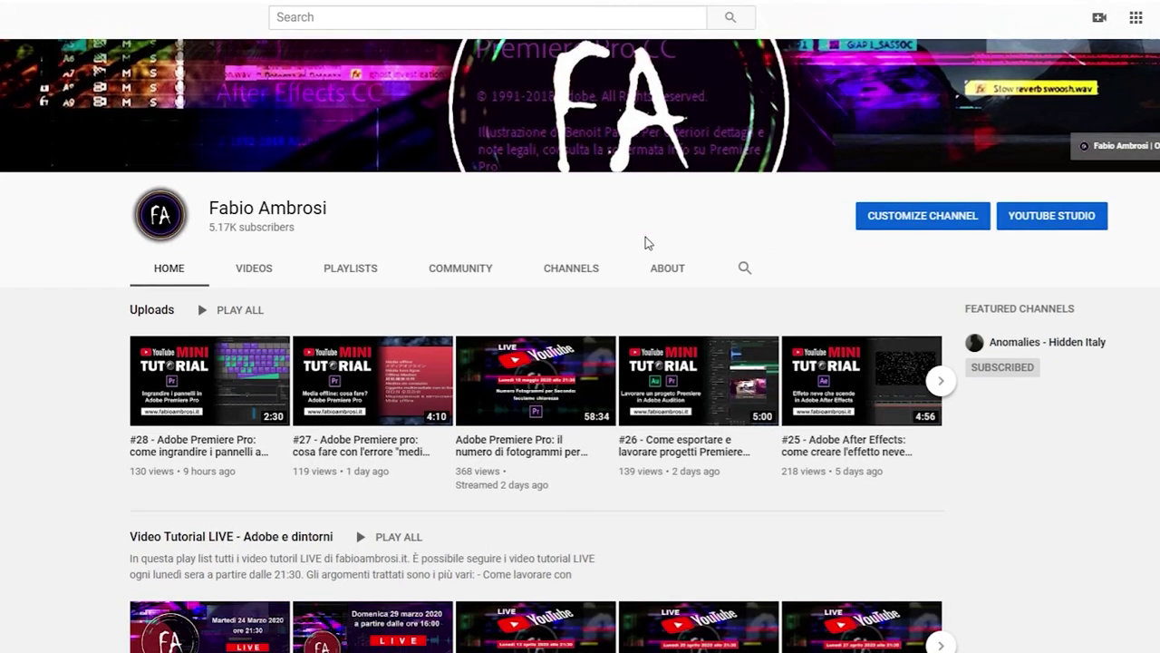
{"action": "scroll", "coordinate": [648, 243], "scroll_direction": "down", "scroll_amount": 3}
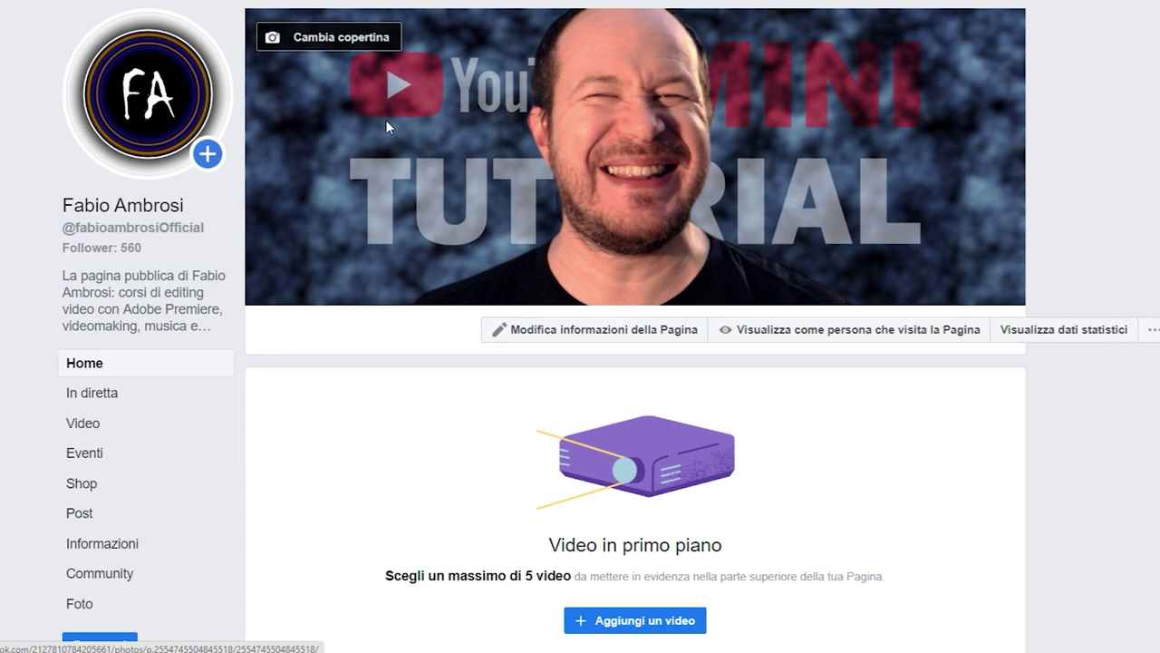
{"action": "mouse_move", "coordinate": [225, 78]}
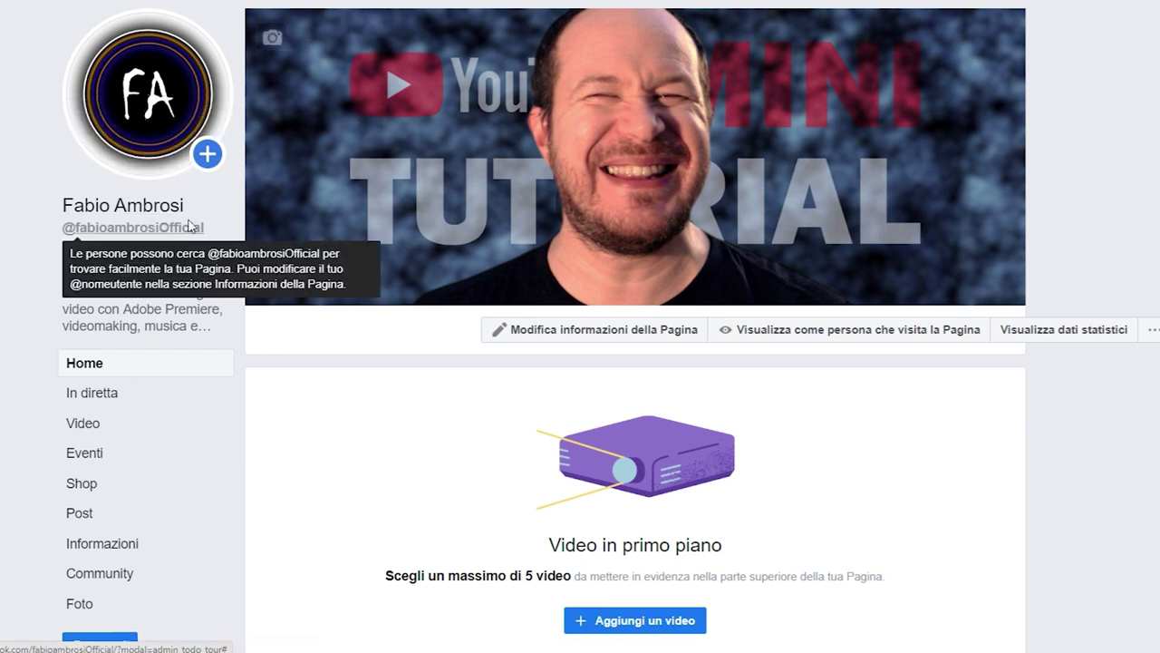
{"action": "left_click_drag", "start_coordinate": [186, 207], "coordinate": [63, 203]}
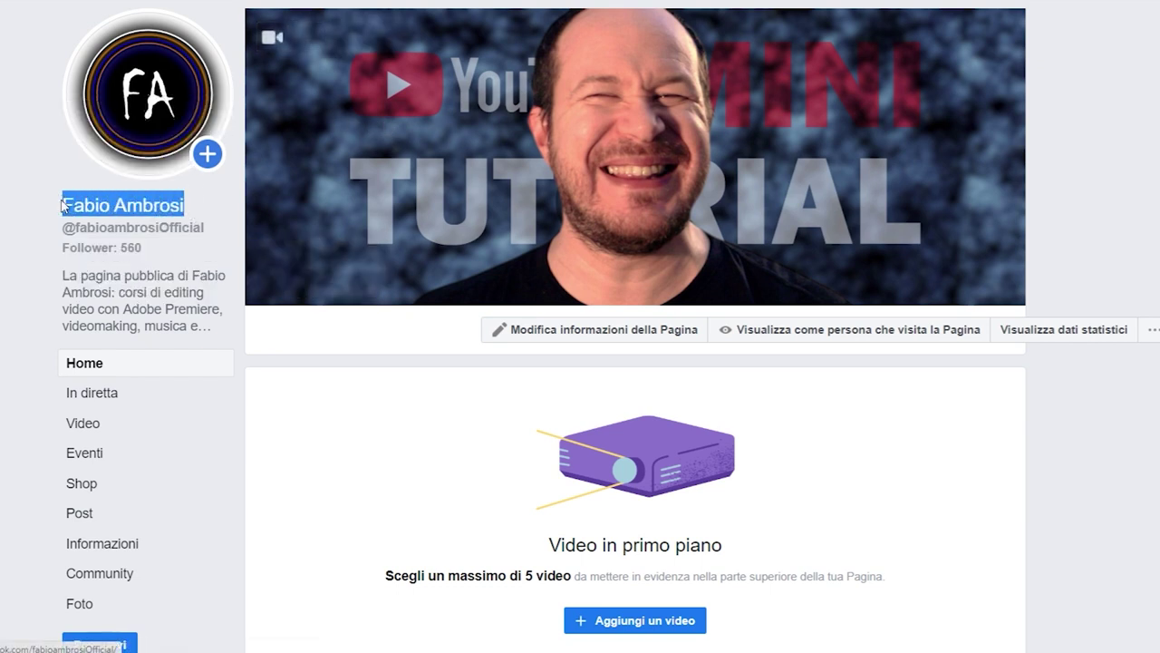
{"action": "mouse_move", "coordinate": [867, 199]}
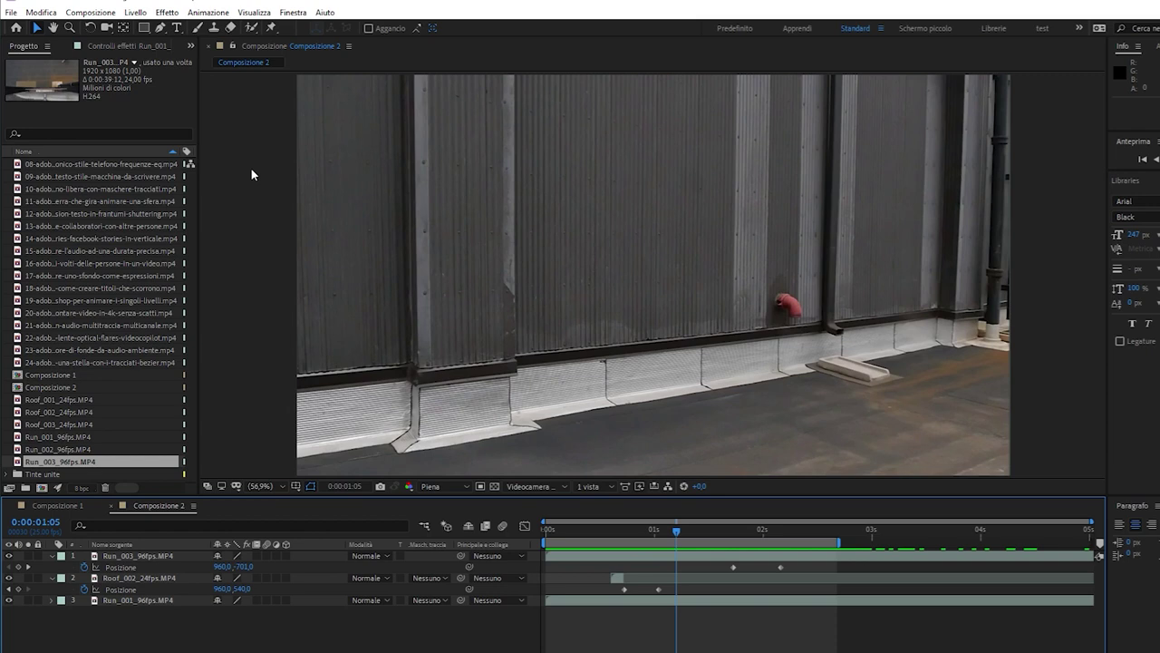
Open Scelte rapide da tastiera (Keyboard Shortcuts) from the Modifica menu
{"action": "left_click", "coordinate": [24, 14]}
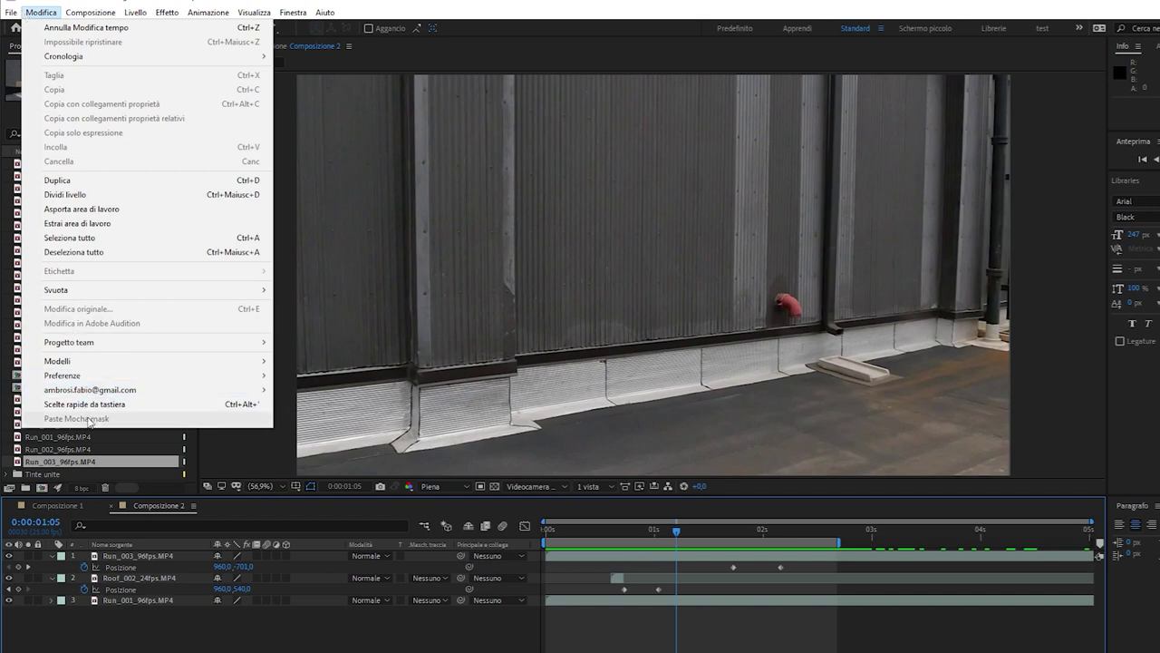
{"action": "left_click", "coordinate": [112, 406]}
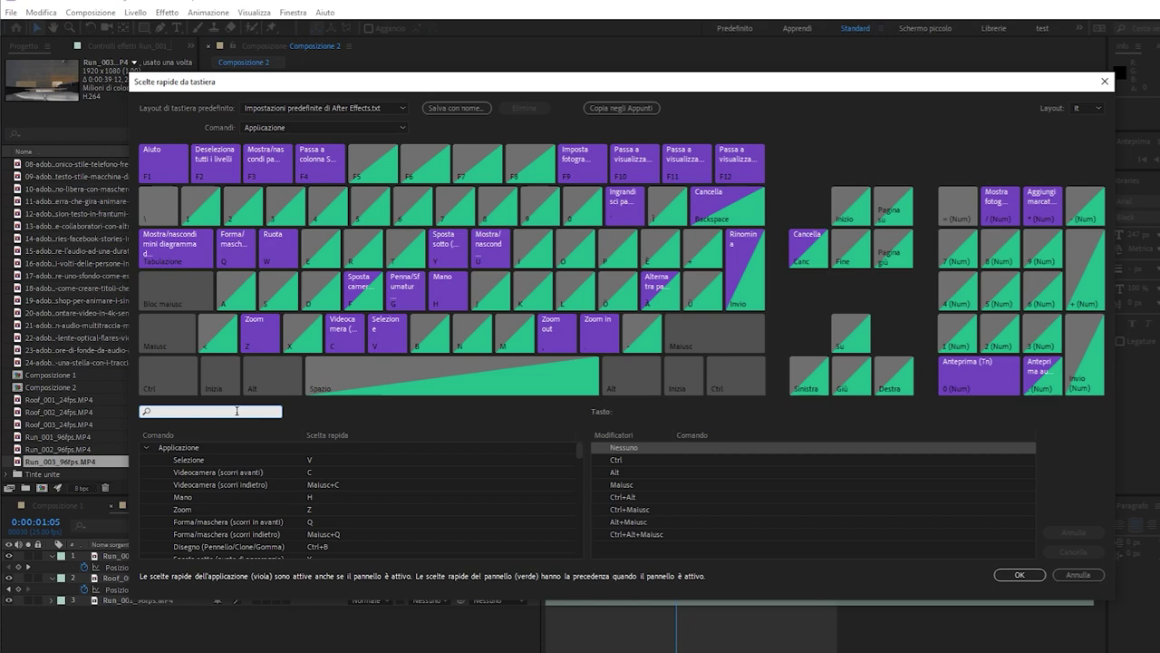
Search the shortcuts for 'zoom' and scroll to the Pannello Timeline zoom entries
{"action": "type", "text": "zoom"}
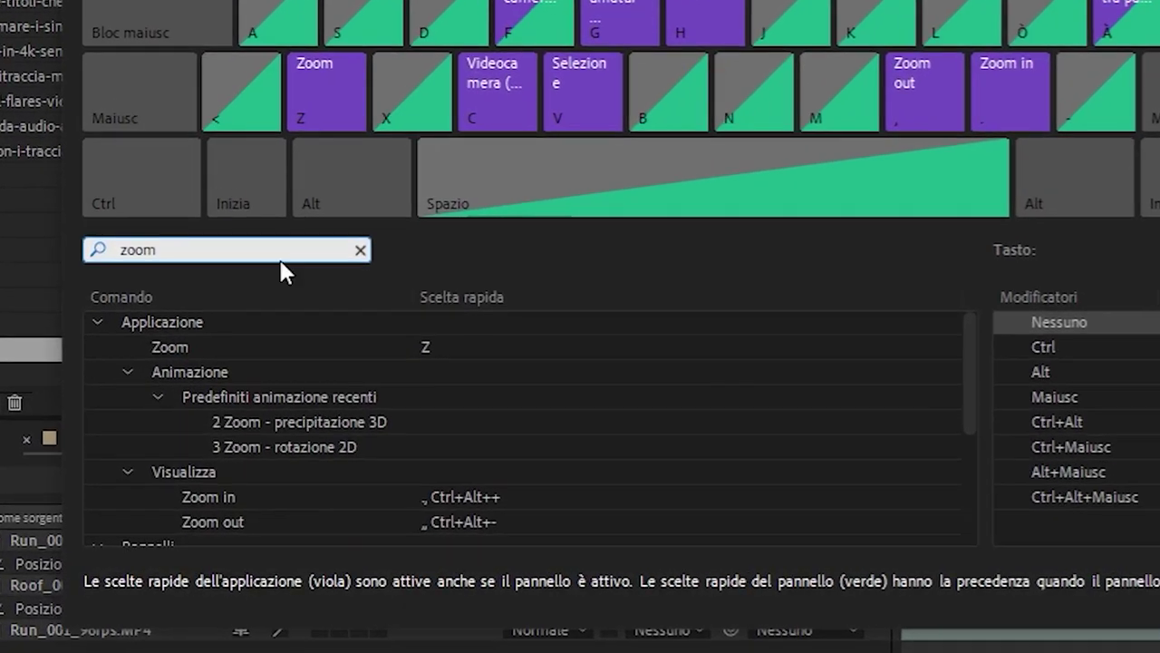
{"action": "scroll", "coordinate": [232, 505], "scroll_direction": "down", "scroll_amount": 3}
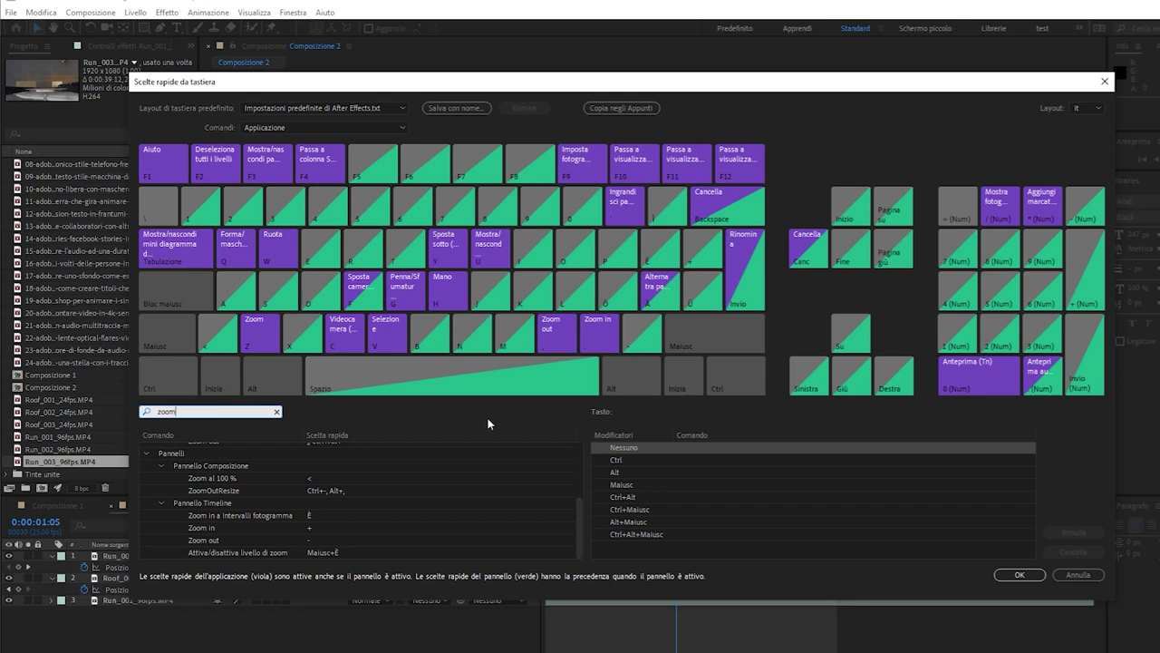
Show all commands bound to the + key, including Zoom in, then close the dialog
{"action": "left_click", "coordinate": [450, 409]}
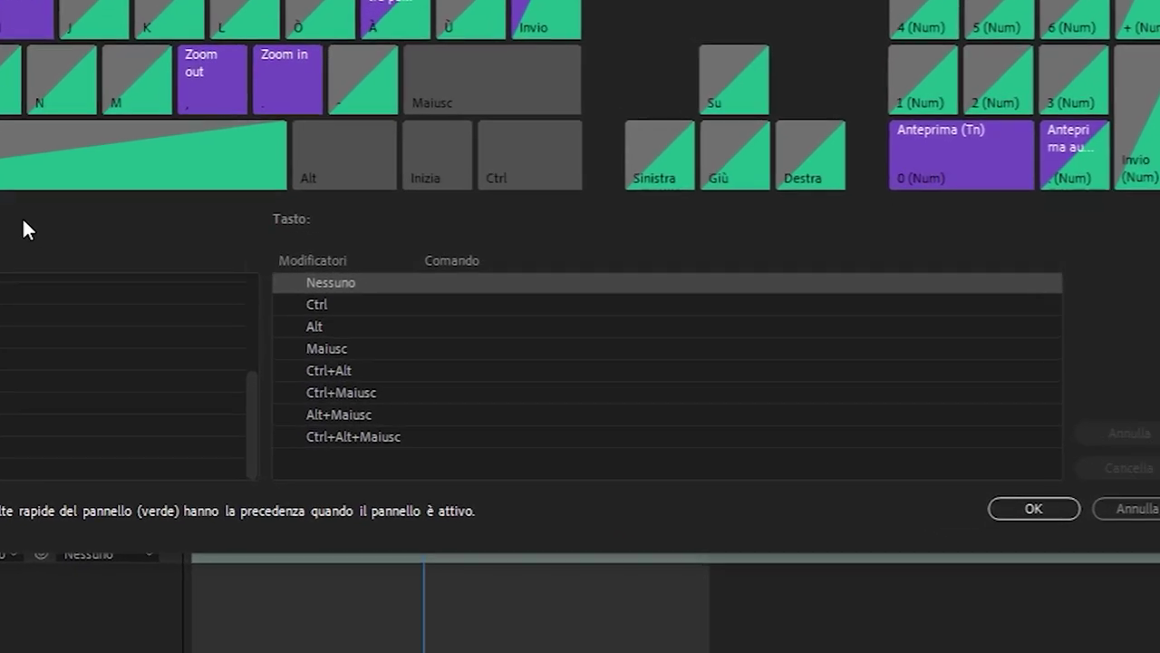
{"action": "key", "text": "plus"}
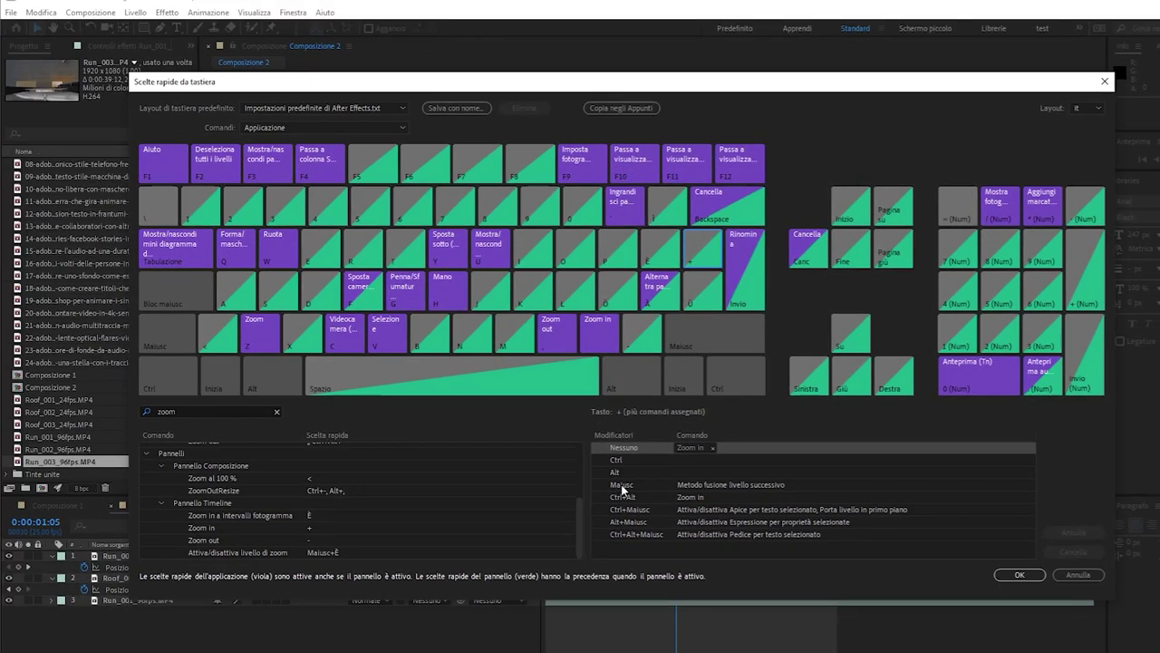
{"action": "left_click", "coordinate": [506, 440]}
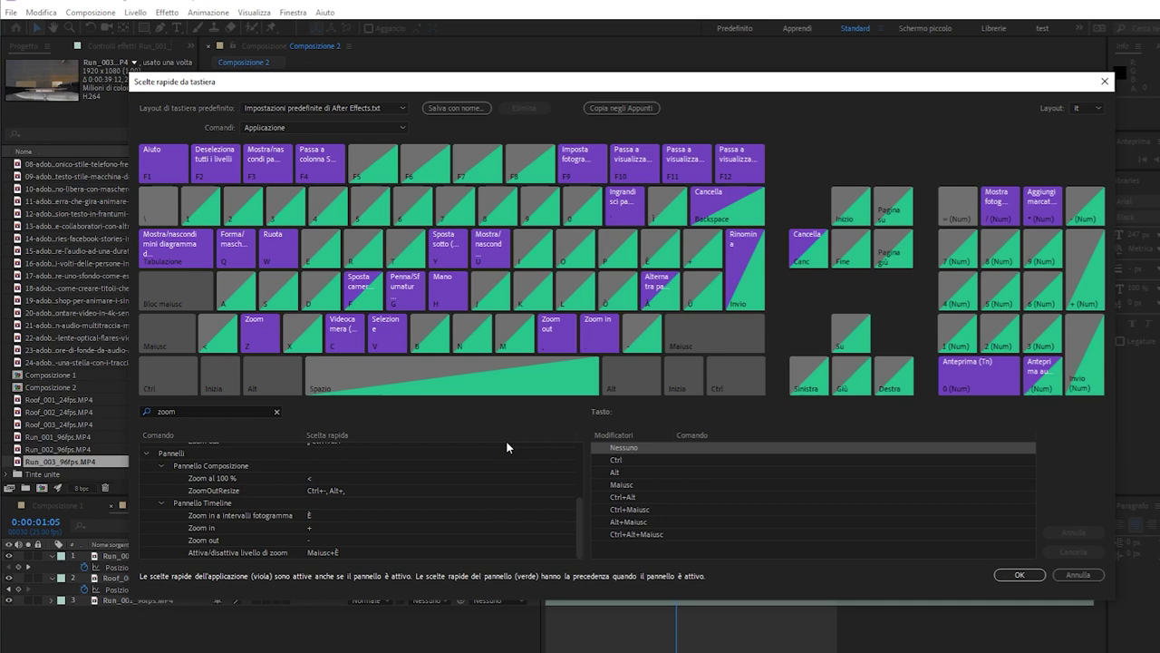
{"action": "key", "text": "Escape"}
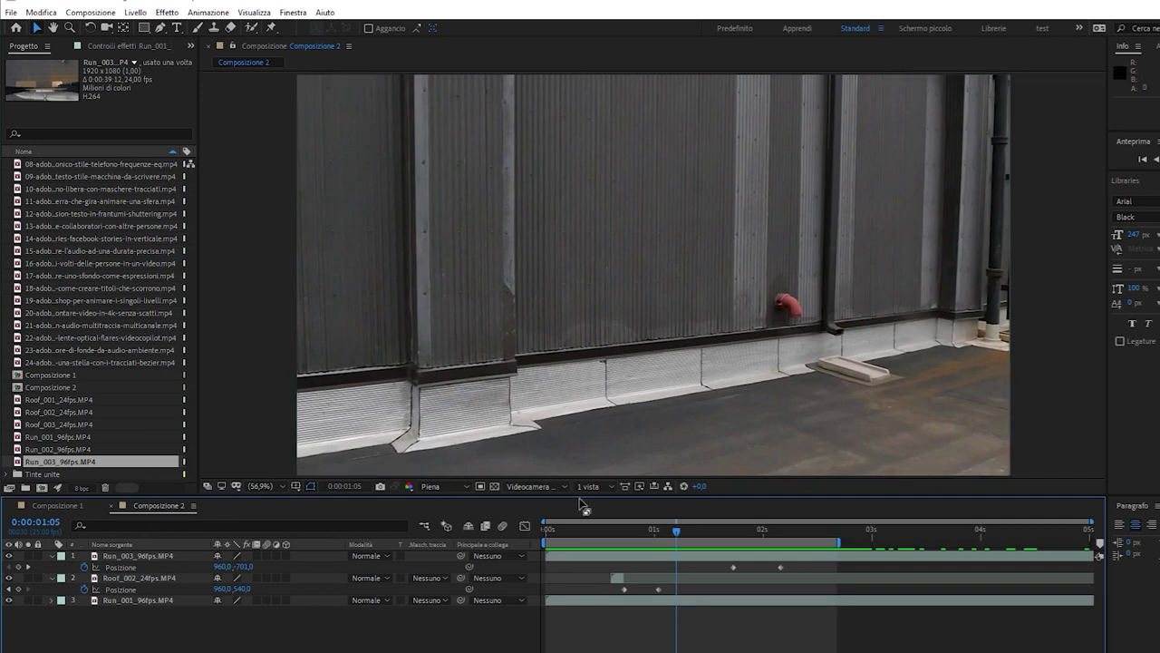
Drag the viewer/Timeline divider upward to enlarge the Timeline panel
{"action": "left_click_drag", "start_coordinate": [562, 496], "coordinate": [590, 304]}
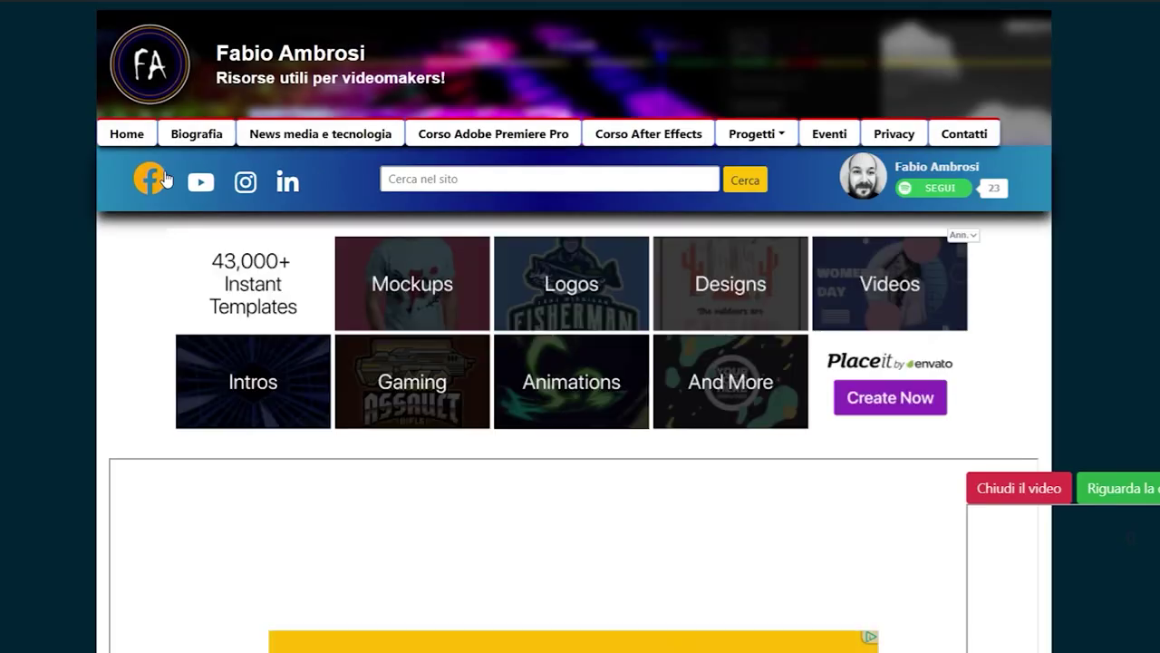
Scroll the course page down to the lesson list and select the first lesson title
{"action": "scroll", "coordinate": [164, 175], "scroll_direction": "down", "scroll_amount": 5}
{"action": "scroll", "coordinate": [164, 172], "scroll_direction": "down", "scroll_amount": 5}
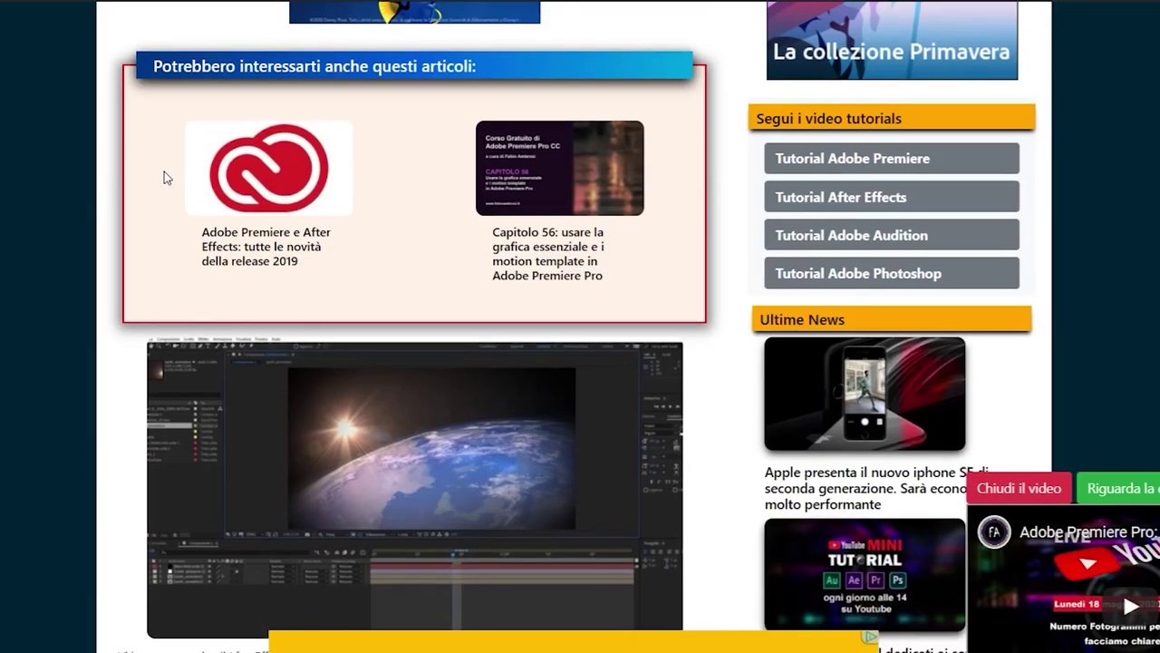
{"action": "scroll", "coordinate": [164, 171], "scroll_direction": "down", "scroll_amount": 5}
{"action": "scroll", "coordinate": [164, 171], "scroll_direction": "down", "scroll_amount": 5}
{"action": "scroll", "coordinate": [165, 172], "scroll_direction": "down", "scroll_amount": 5}
{"action": "scroll", "coordinate": [165, 171], "scroll_direction": "down", "scroll_amount": 5}
{"action": "scroll", "coordinate": [165, 171], "scroll_direction": "down", "scroll_amount": 5}
{"action": "scroll", "coordinate": [165, 172], "scroll_direction": "down", "scroll_amount": 2}
{"action": "left_click_drag", "start_coordinate": [138, 95], "coordinate": [187, 118]}
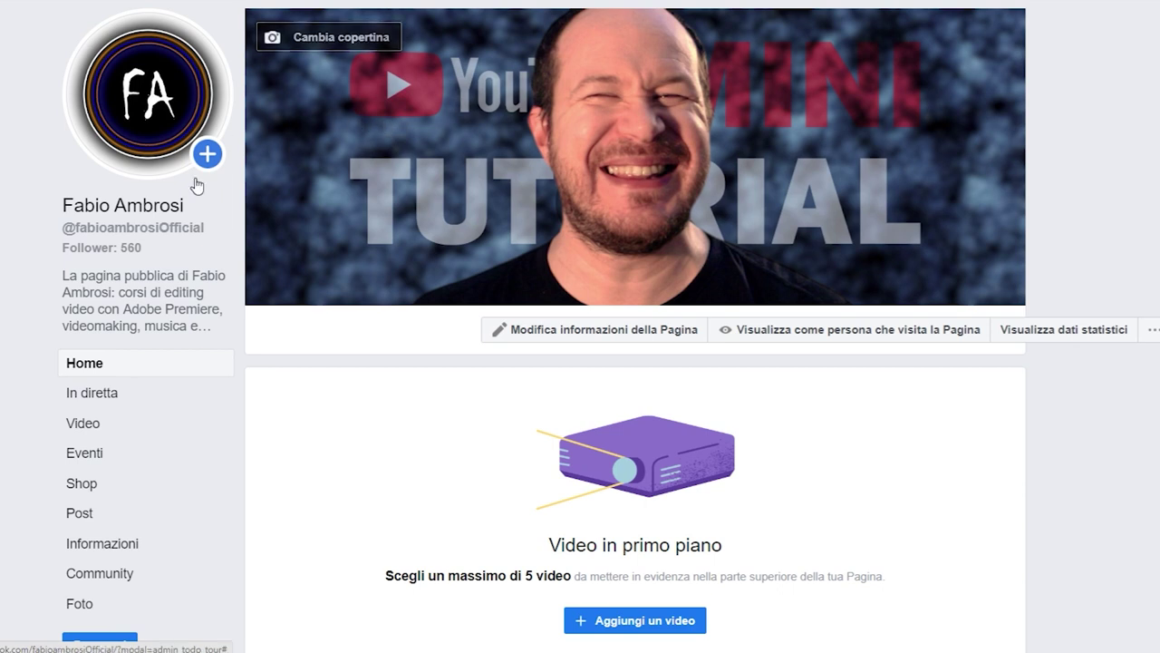
Switch to the author's Facebook page and highlight its page name
{"action": "mouse_move", "coordinate": [232, 111]}
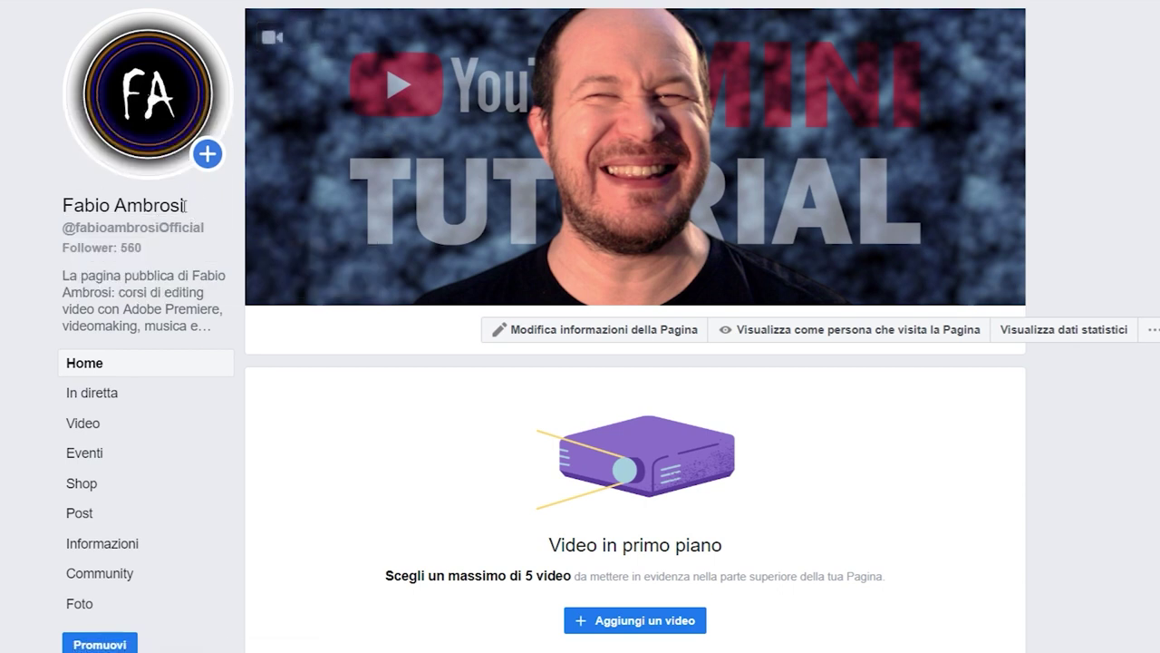
{"action": "left_click_drag", "start_coordinate": [187, 206], "coordinate": [62, 201]}
{"action": "mouse_move", "coordinate": [869, 201]}
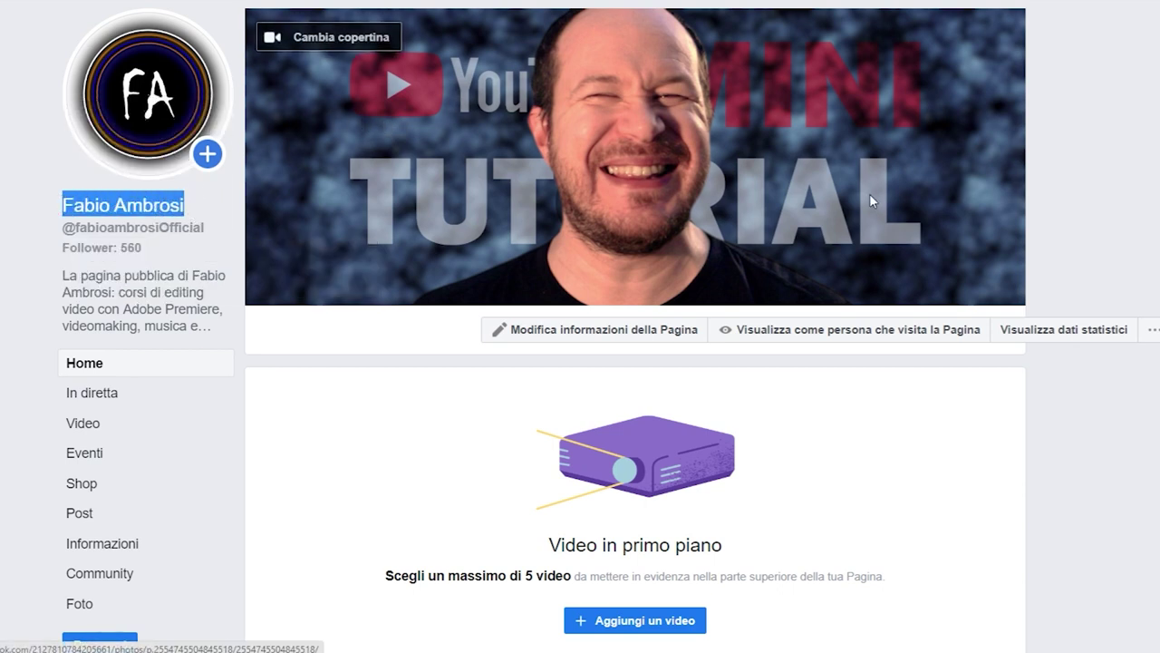